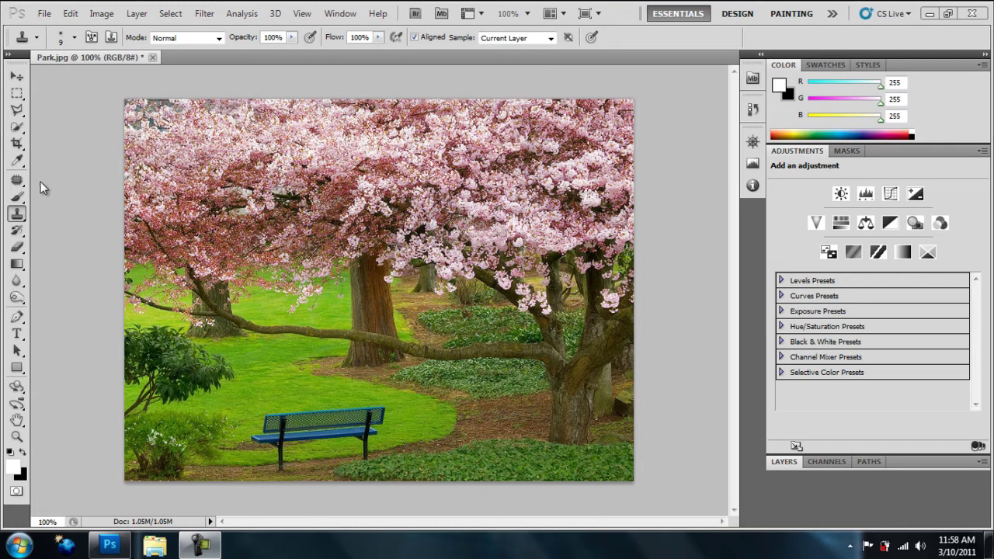
- Outline the blue bench closely, including its legs, with the Polygonal Lasso Tool to select it
left_click(16, 109)
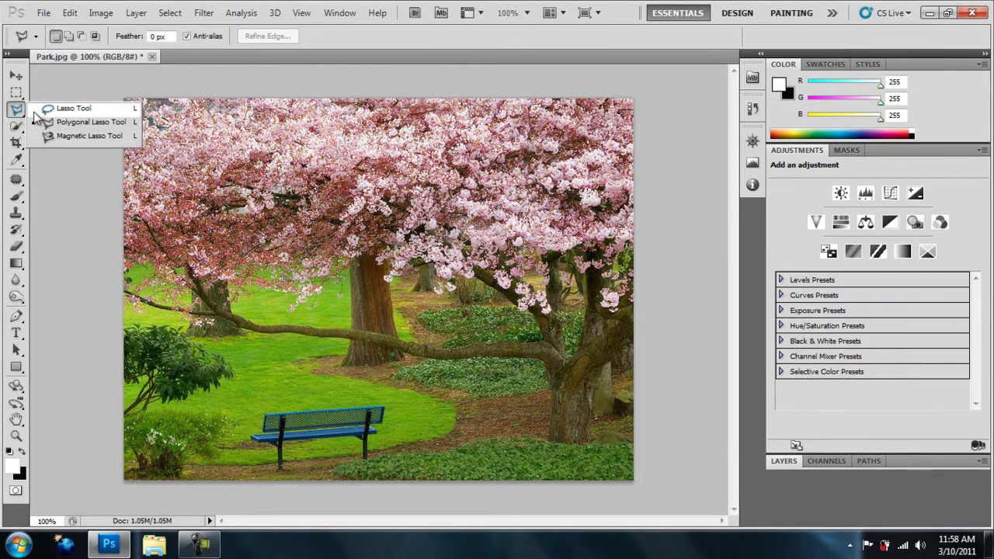
left_click(72, 119)
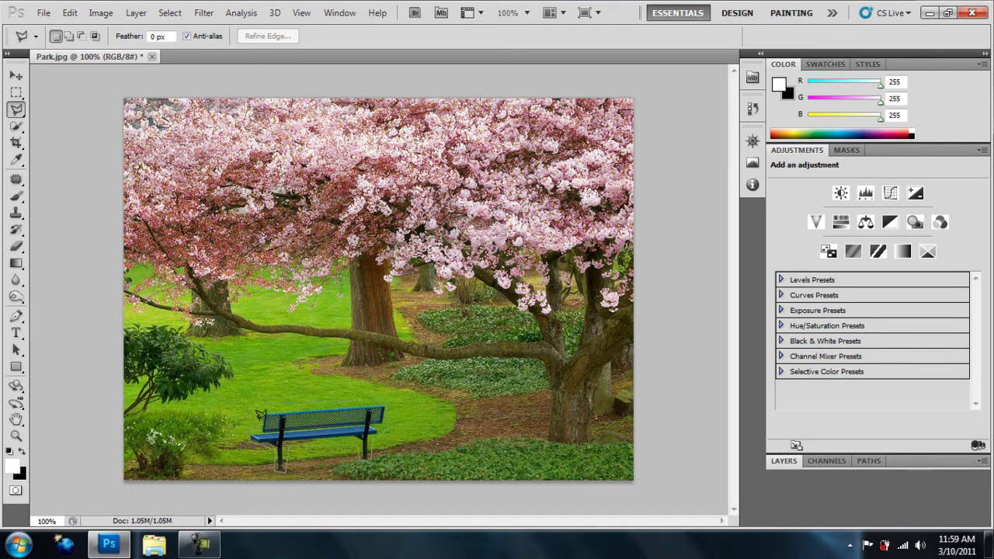
left_click(278, 411)
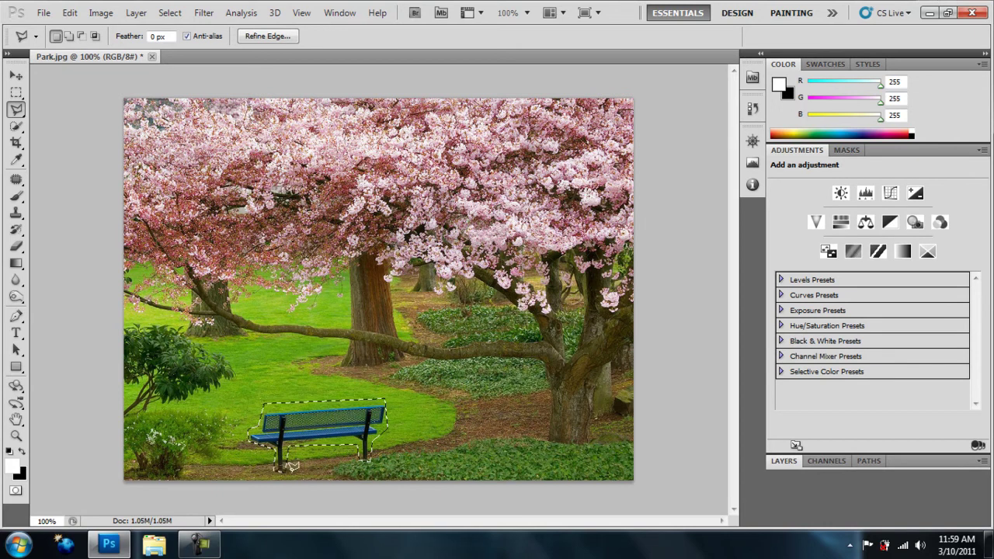
- Fill the bench selection using Content-Aware contents, and deselect it
left_click(44, 12)
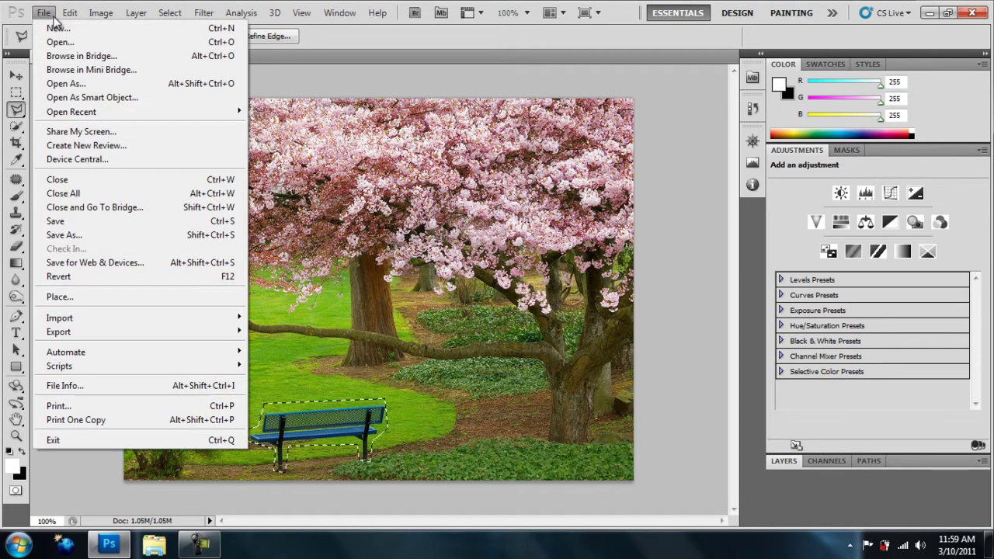
left_click(70, 13)
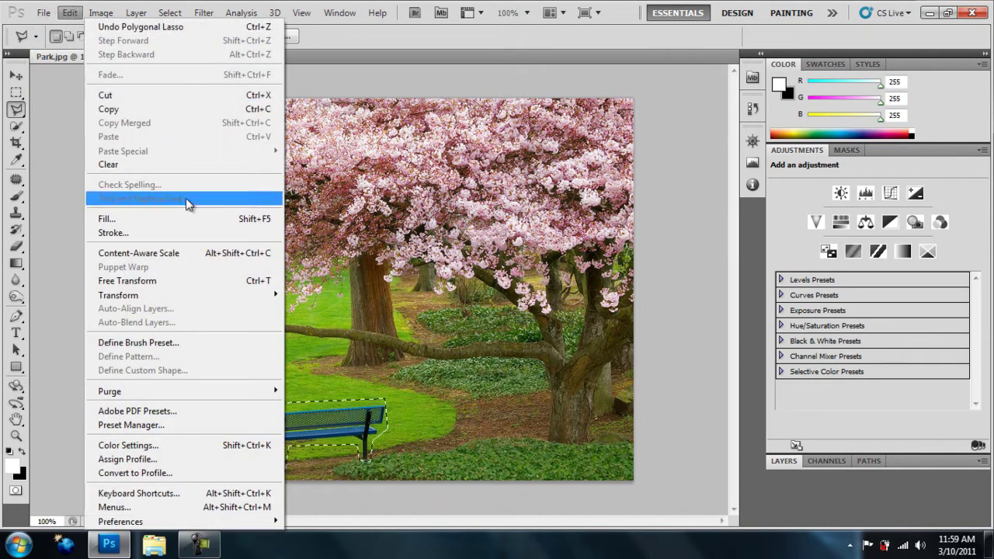
left_click(70, 12)
left_click(69, 12)
left_click(124, 218)
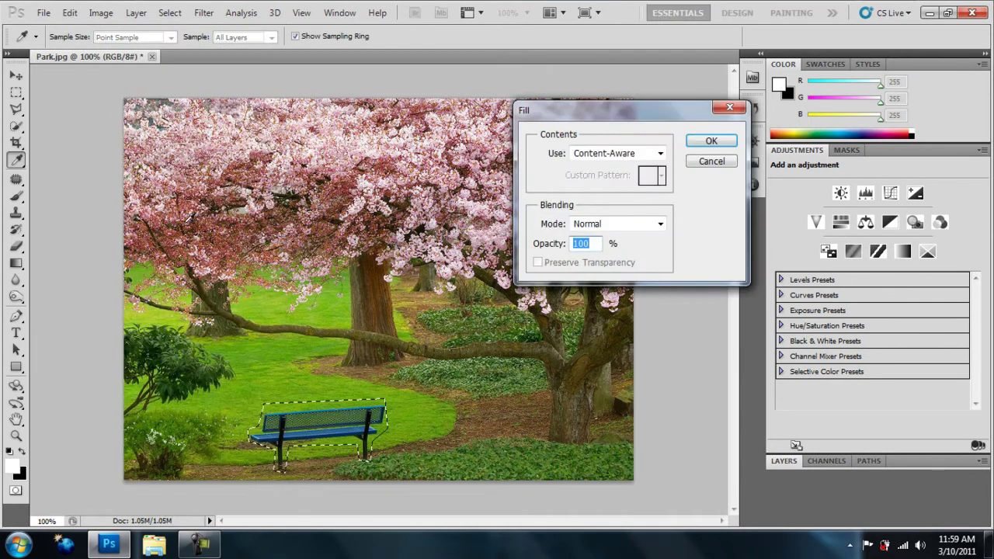
left_click(661, 155)
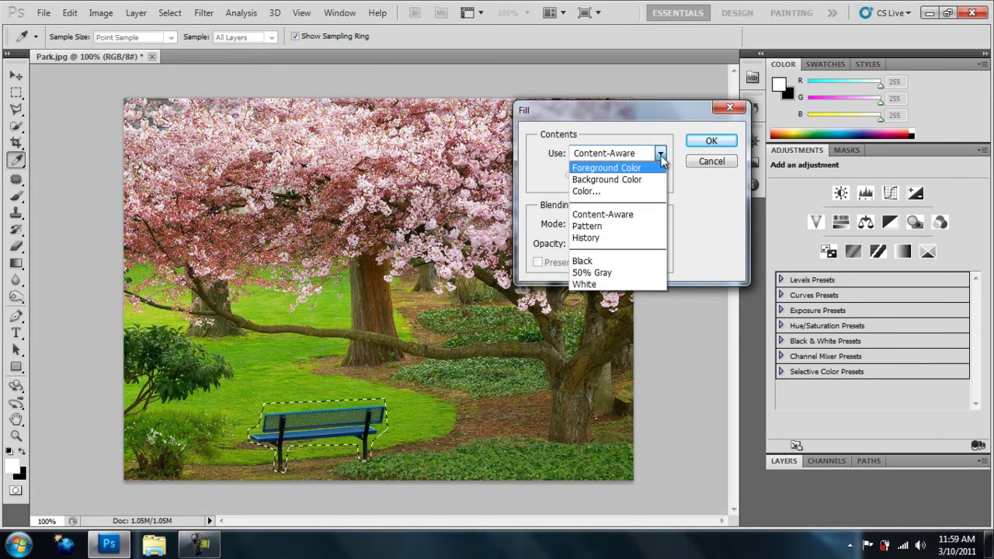
left_click(652, 215)
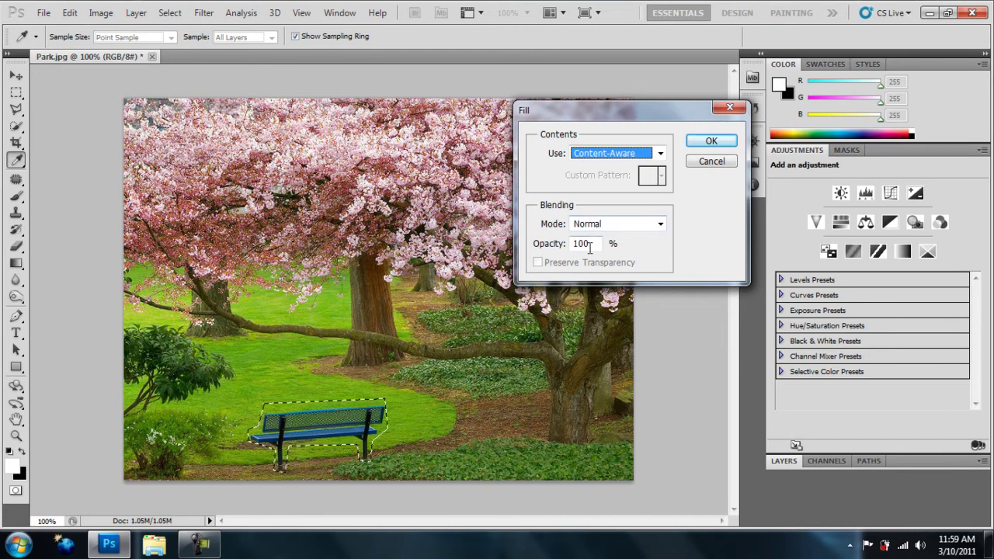
left_click(712, 142)
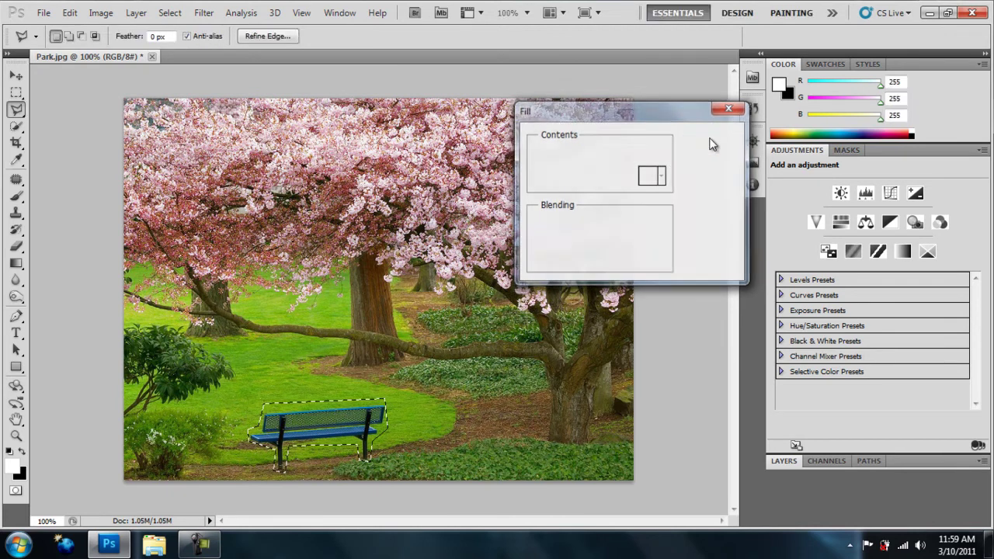
left_click(303, 372)
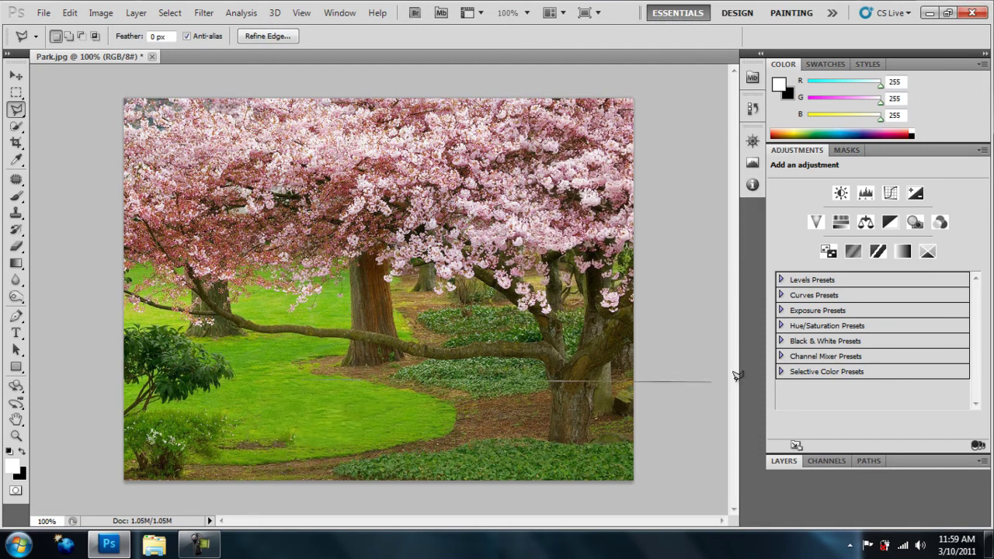
left_click(307, 375)
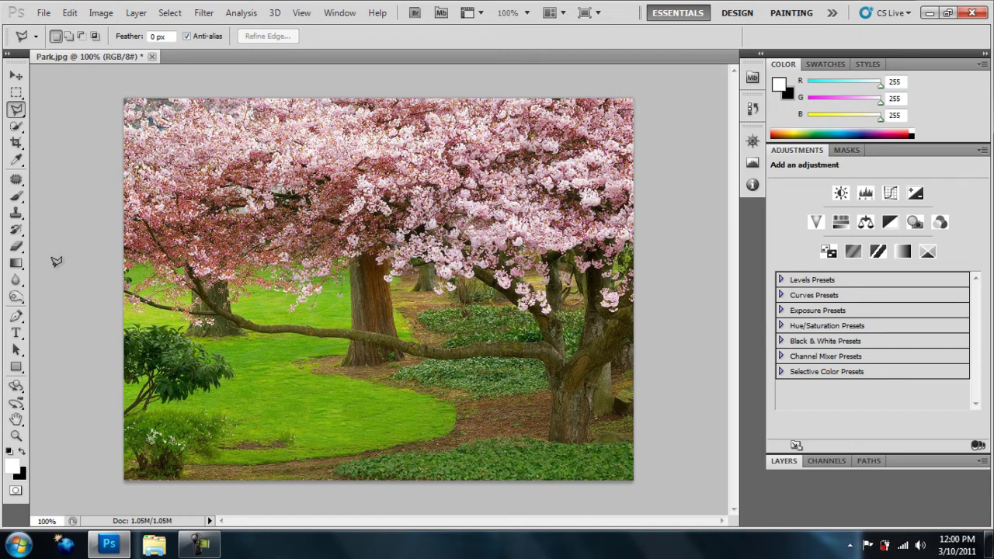
- Repair the brown patch in the lawn beside the bush with grass using the Patch Tool, and deselect
left_click(18, 182)
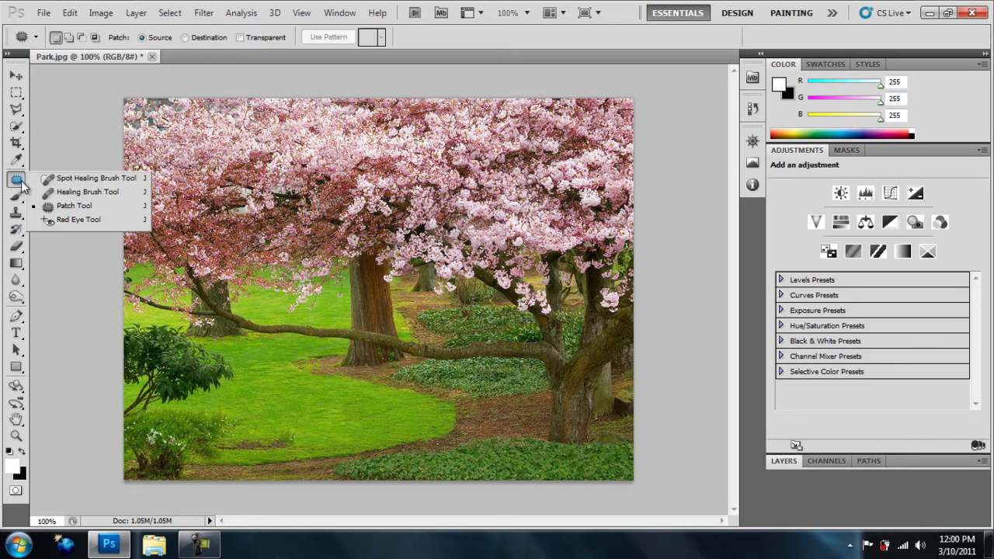
left_click(80, 205)
left_click(16, 179)
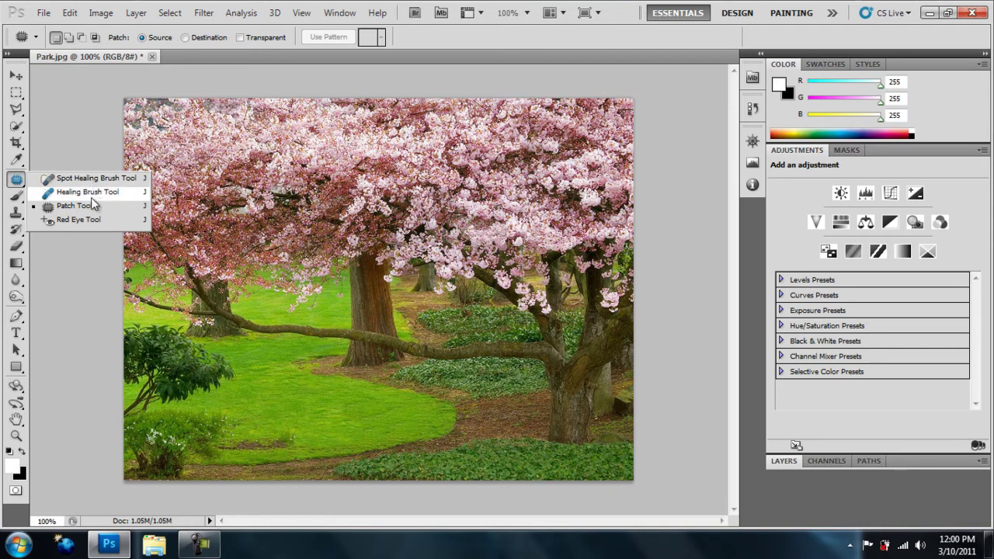
left_click(89, 206)
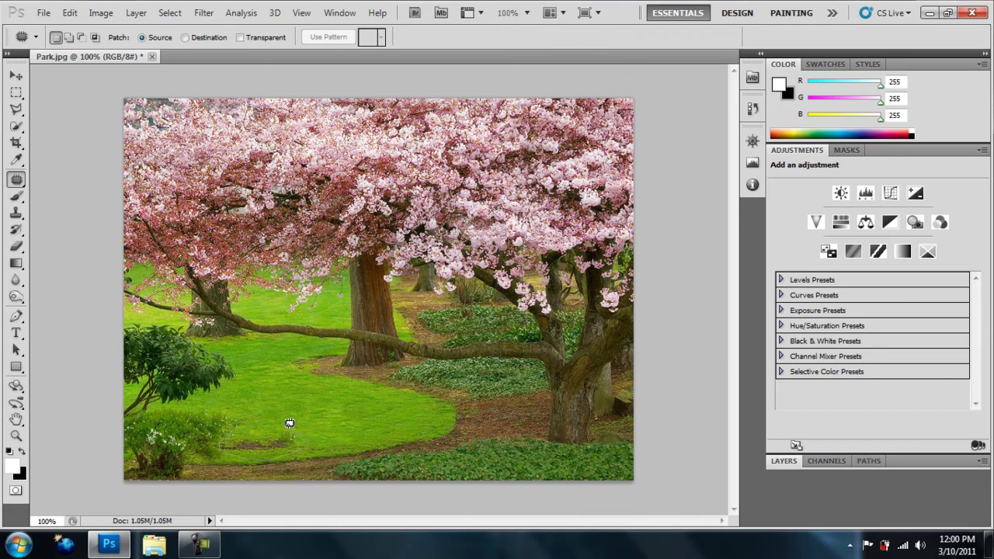
mouse_move(232, 425)
left_mouse_down()
mouse_move(262, 422)
mouse_move(276, 388)
mouse_move(273, 403)
mouse_move(285, 414)
mouse_move(249, 440)
mouse_move(265, 448)
mouse_move(287, 400)
left_mouse_up()
key("ctrl+z")
key("ctrl+d")
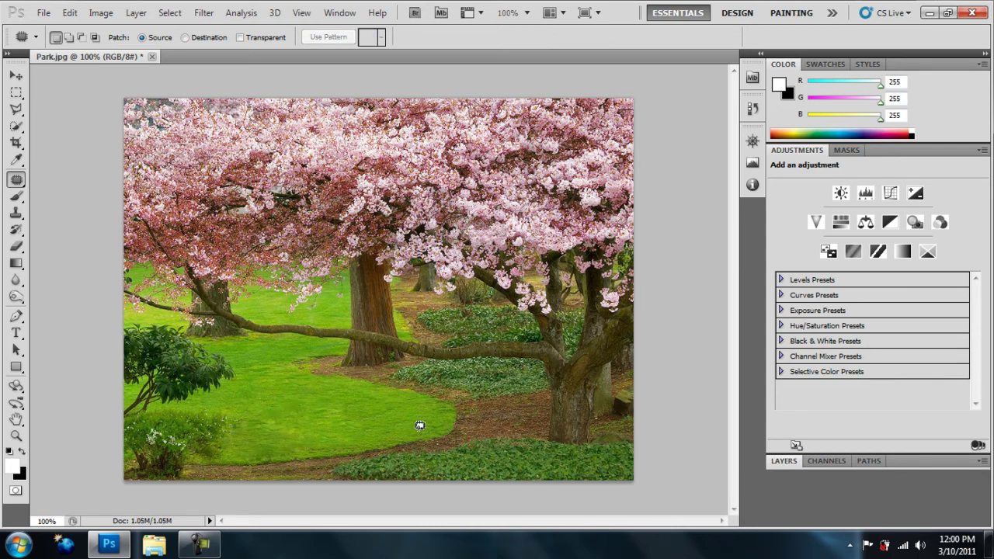
- Revert the image to its original Park.jpg snapshot in the history
left_click(752, 111)
scroll(695, 139, "up", 5)
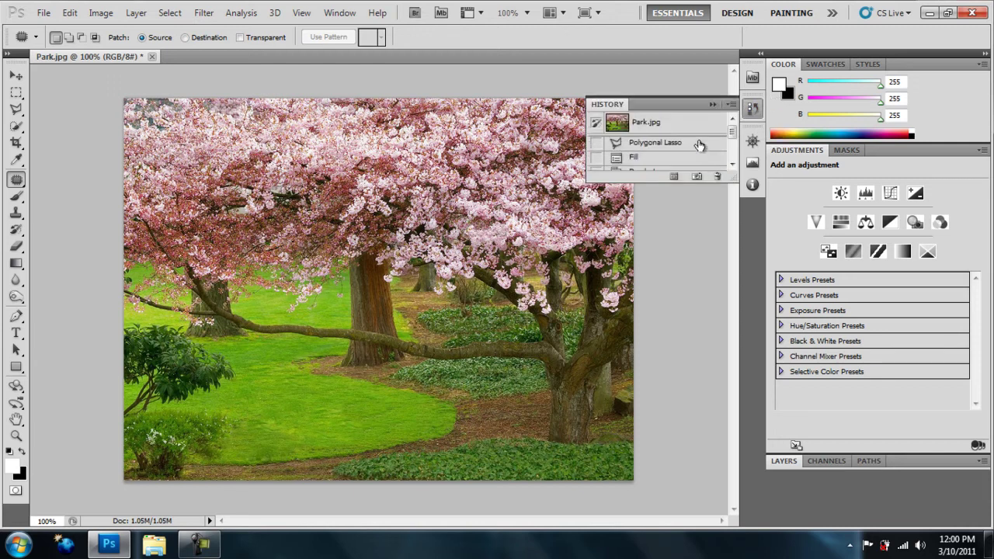
left_click(650, 126)
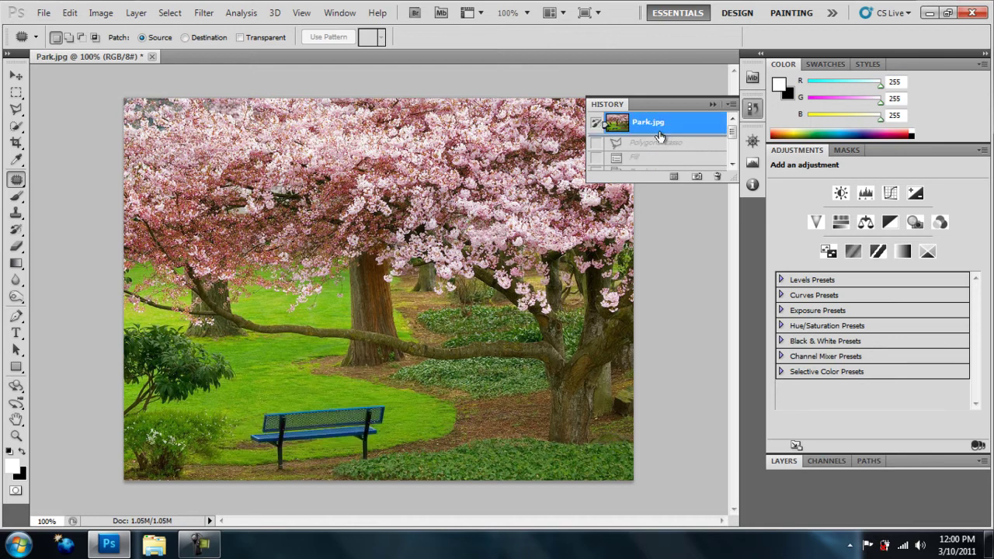
left_click(715, 102)
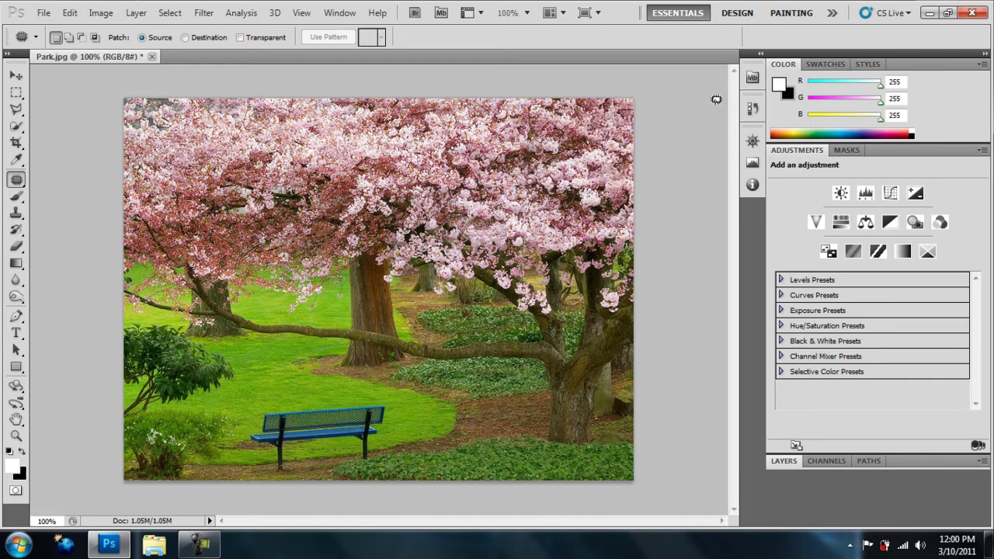
- Clone grass over the upper edge of the bench's backrest with the Clone Stamp Tool at 300% zoom
left_click(15, 212)
left_click(69, 213)
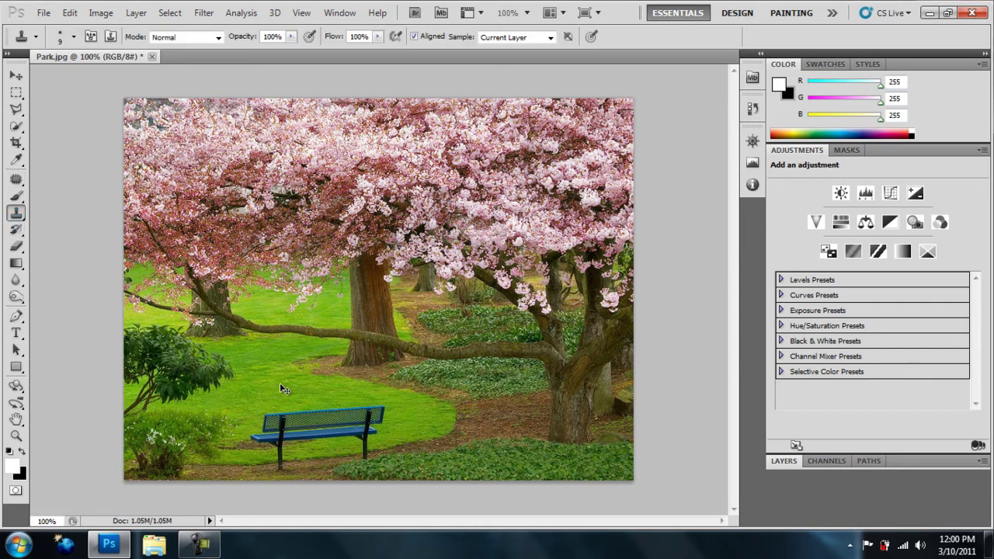
key("ctrl+plus")
key("ctrl+plus")
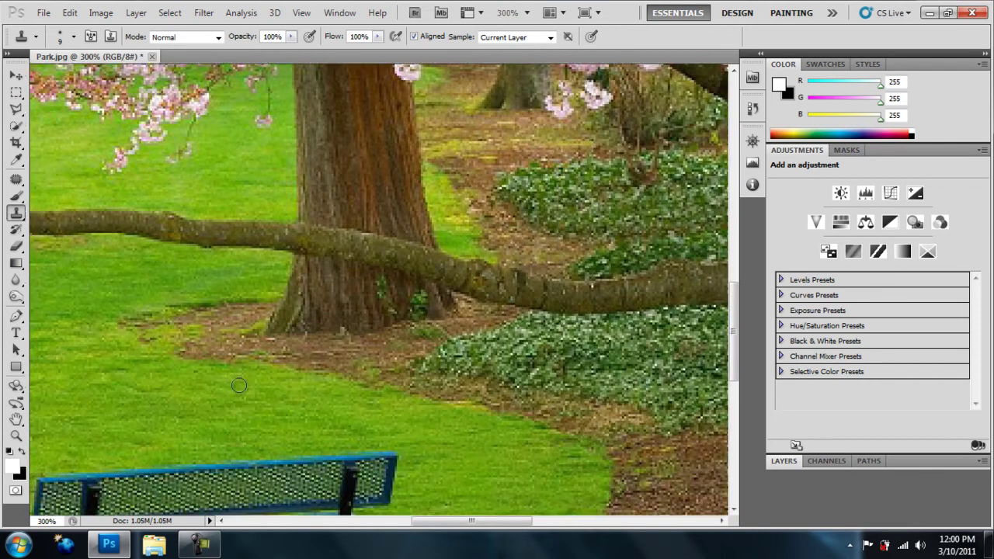
scroll(244, 389, "down", 3)
scroll(435, 404, "down", 3)
mouse_move(483, 519)
left_mouse_down()
mouse_move(432, 507)
mouse_move(457, 481)
left_mouse_up()
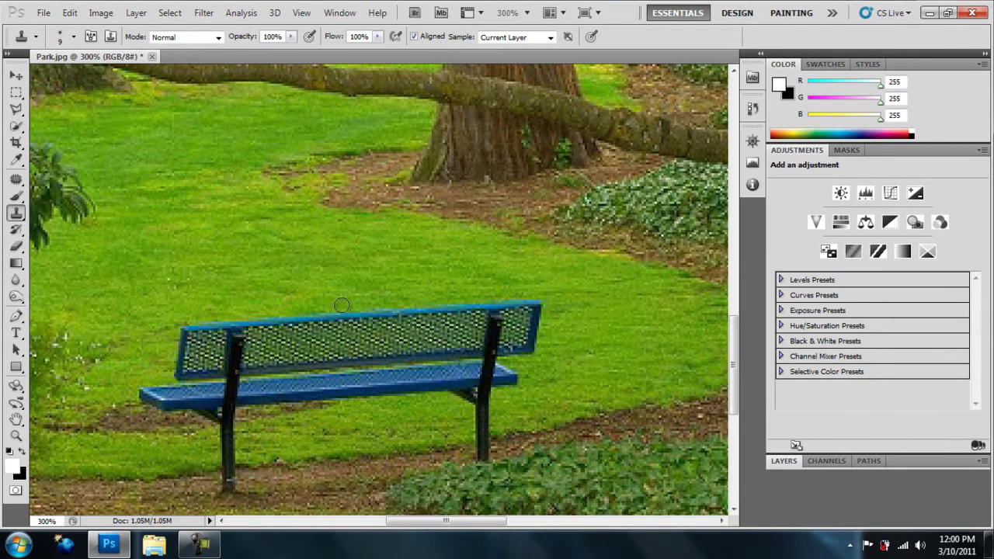
mouse_move(352, 317)
left_mouse_down()
mouse_move(178, 332)
mouse_move(203, 337)
mouse_move(194, 351)
mouse_move(203, 342)
mouse_move(224, 353)
mouse_move(236, 337)
mouse_move(210, 339)
mouse_move(246, 346)
mouse_move(221, 347)
mouse_move(324, 326)
mouse_move(282, 345)
mouse_move(395, 320)
mouse_move(393, 309)
mouse_move(414, 307)
mouse_move(387, 322)
mouse_move(379, 315)
mouse_move(478, 301)
mouse_move(411, 320)
mouse_move(460, 316)
mouse_move(431, 330)
mouse_move(369, 334)
mouse_move(408, 341)
mouse_move(497, 314)
mouse_move(505, 301)
mouse_move(480, 308)
mouse_move(542, 308)
mouse_move(448, 326)
mouse_move(549, 328)
left_mouse_up()
- Clone grass over the middle and right portions of the bench's backrest and seat
key("ctrl+minus")
key("ctrl+minus")
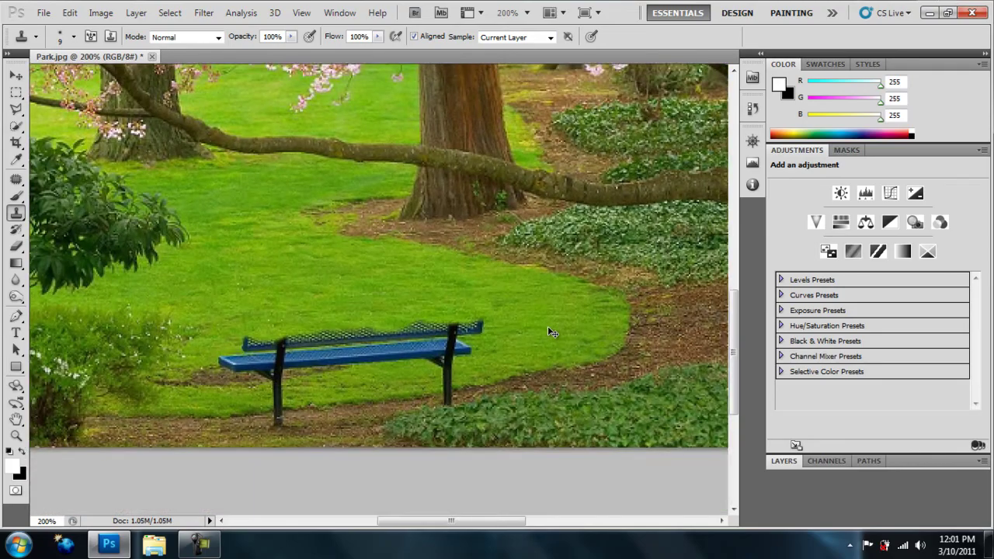
key("ctrl+plus")
key("ctrl+plus")
scroll(376, 368, "down", 6)
scroll(376, 368, "down", 2)
left_click_drag(522, 521, 501, 520)
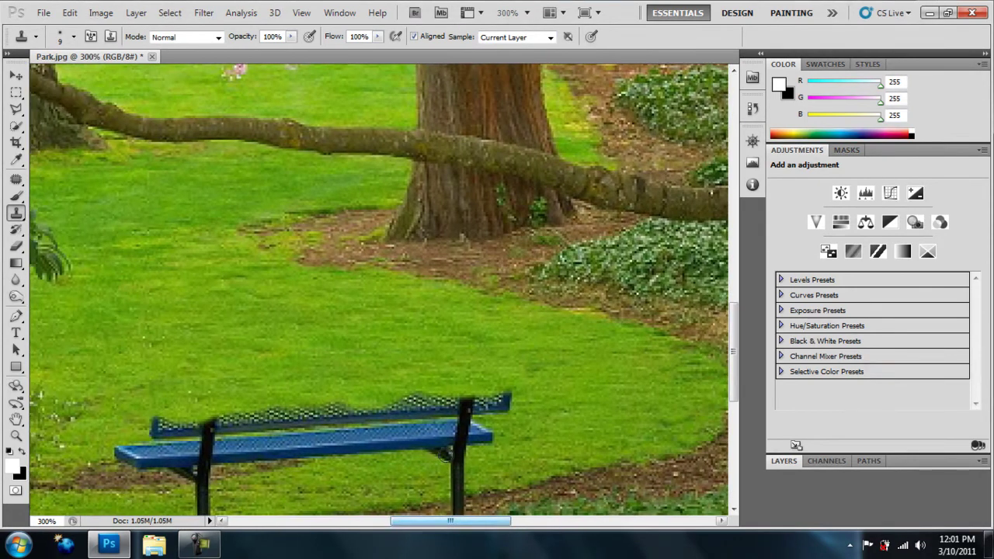
mouse_move(420, 403)
left_mouse_down()
mouse_move(390, 410)
mouse_move(417, 411)
mouse_move(264, 400)
mouse_move(285, 415)
mouse_move(362, 423)
mouse_move(401, 445)
mouse_move(387, 439)
mouse_move(419, 438)
mouse_move(417, 422)
mouse_move(357, 434)
mouse_move(499, 441)
mouse_move(407, 451)
mouse_move(487, 451)
mouse_move(428, 466)
mouse_move(483, 468)
mouse_move(427, 474)
left_mouse_up()
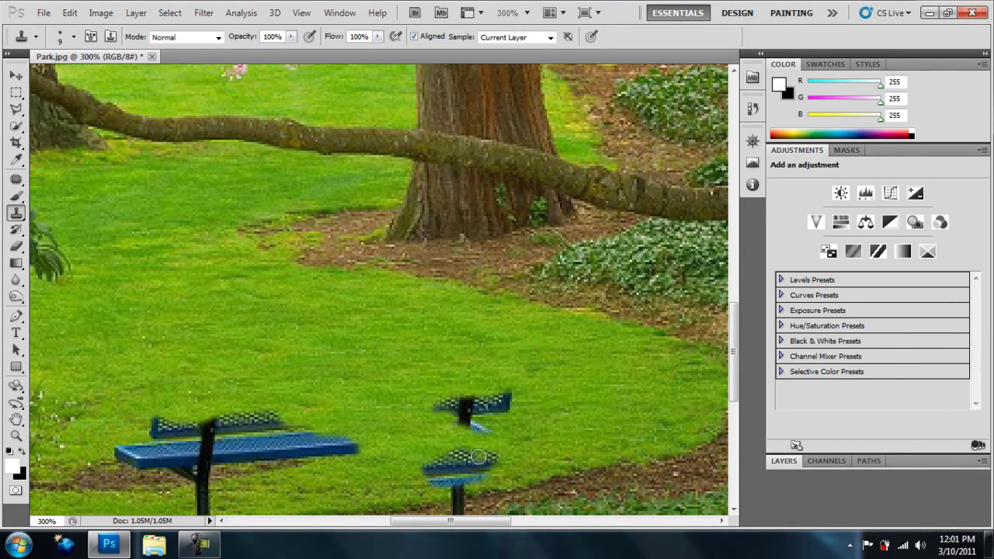
mouse_move(466, 452)
left_mouse_down()
mouse_move(428, 469)
mouse_move(460, 461)
mouse_move(439, 473)
mouse_move(462, 480)
mouse_move(430, 481)
left_mouse_up()
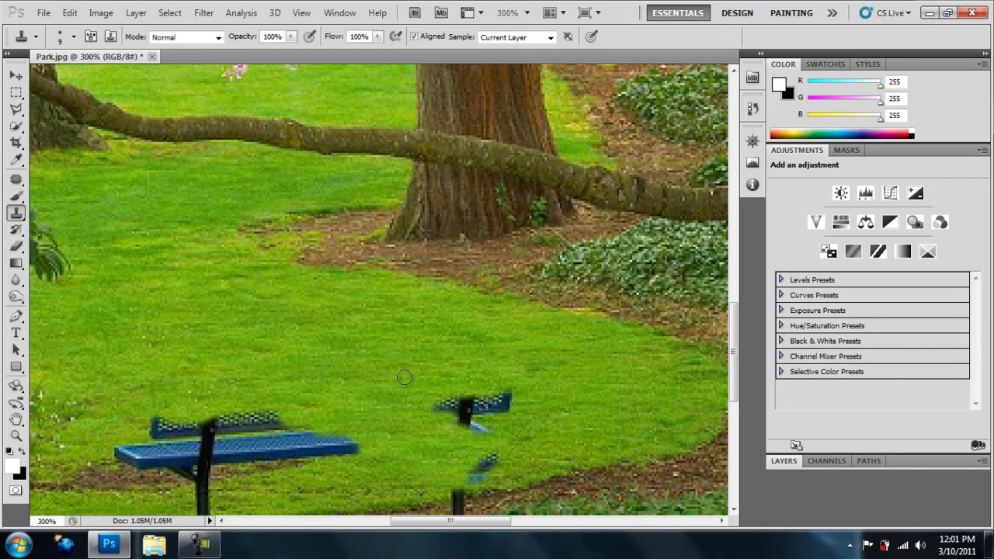
- Clone a small patch of brown soil onto the lawn above the bench, and cover the backrest's right-hand remnant with grass
left_click(408, 317)
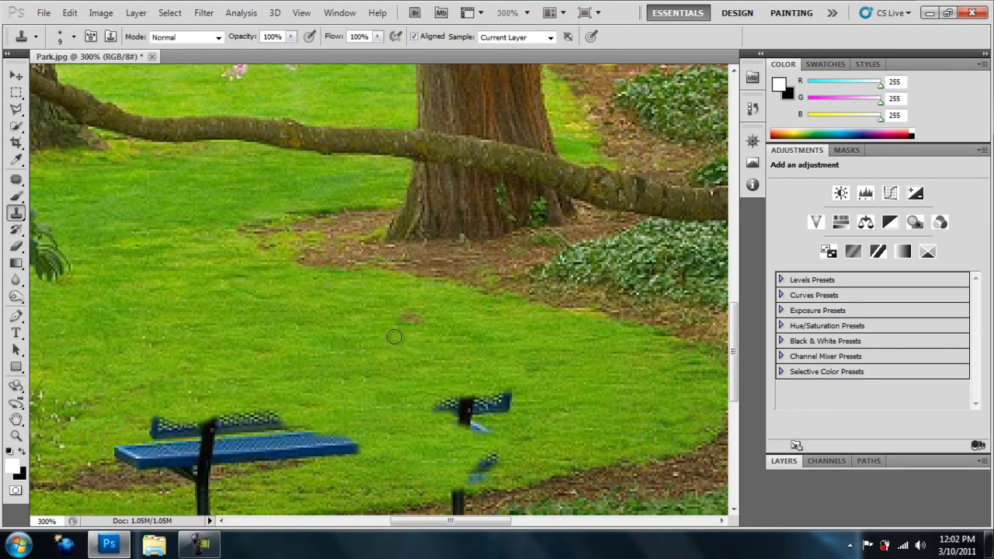
mouse_move(372, 316)
left_mouse_down()
mouse_move(408, 295)
mouse_move(425, 303)
mouse_move(436, 319)
mouse_move(416, 338)
mouse_move(394, 339)
left_mouse_up()
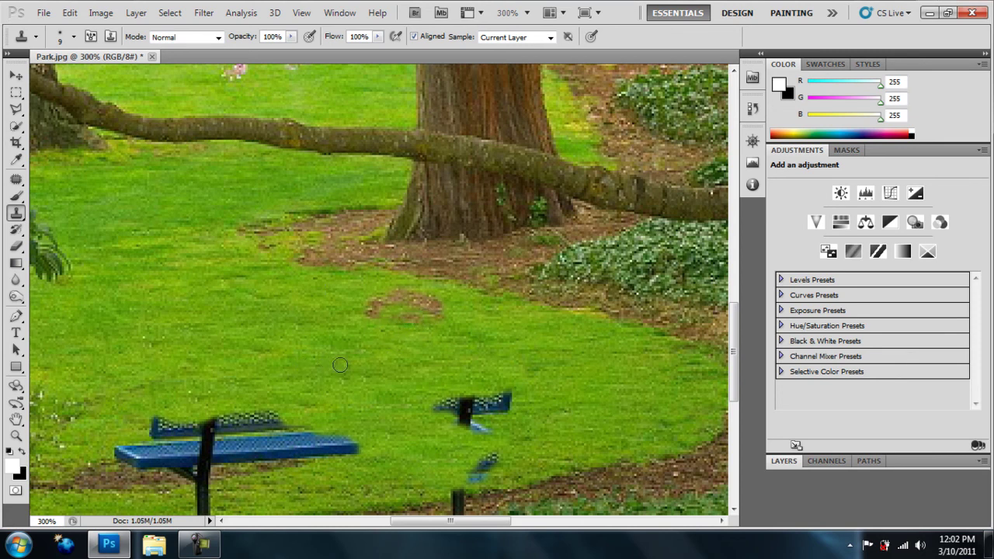
mouse_move(432, 404)
left_mouse_down()
mouse_move(460, 391)
mouse_move(411, 396)
mouse_move(433, 391)
mouse_move(456, 412)
mouse_move(441, 411)
mouse_move(453, 398)
mouse_move(432, 418)
mouse_move(468, 405)
mouse_move(459, 421)
mouse_move(487, 390)
mouse_move(443, 426)
mouse_move(508, 390)
mouse_move(482, 437)
mouse_move(493, 413)
left_mouse_up()
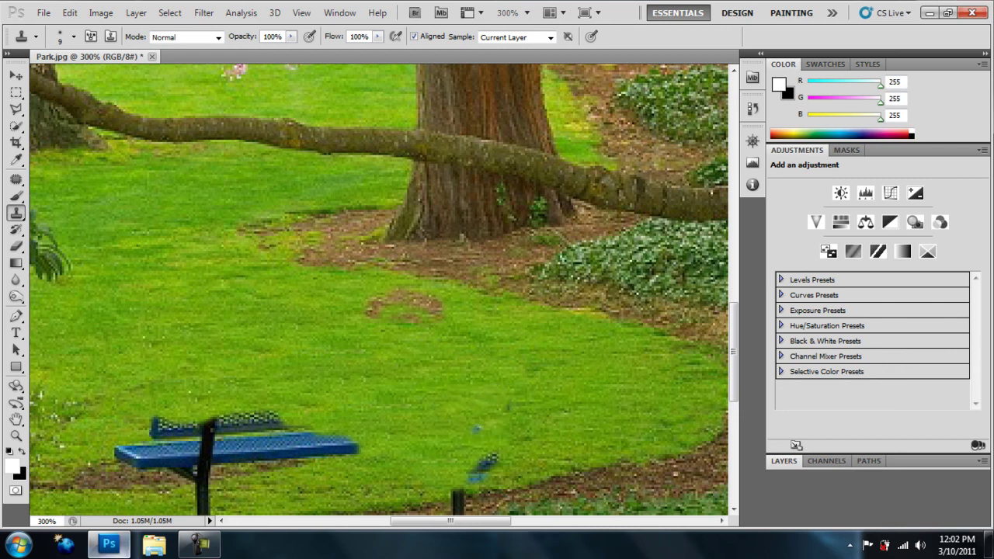